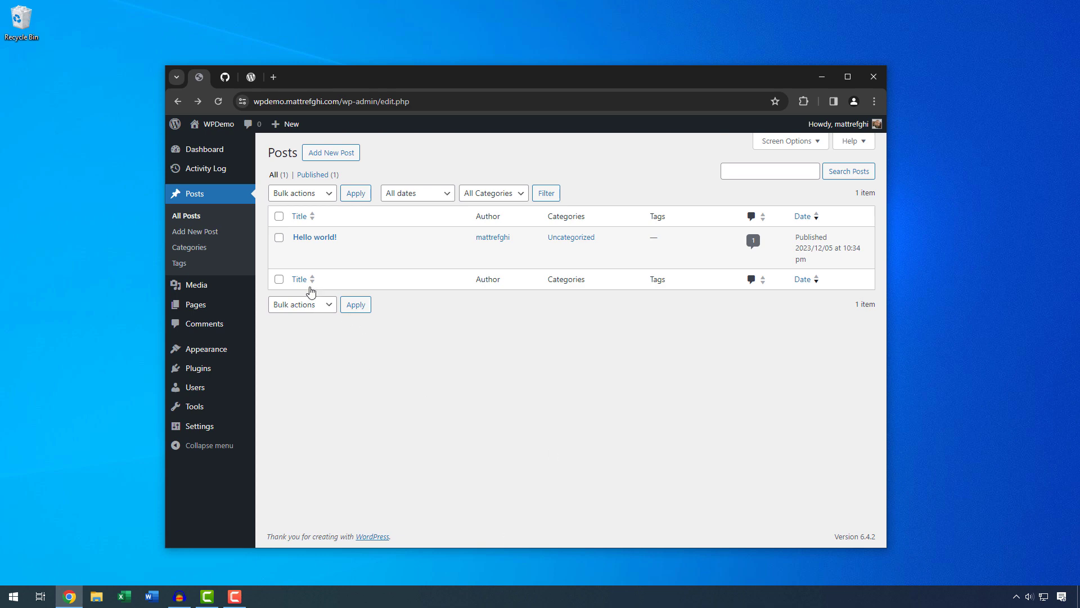
Bring up the row actions for the Hello world! post in the Posts list.
mouse_move(303, 264)
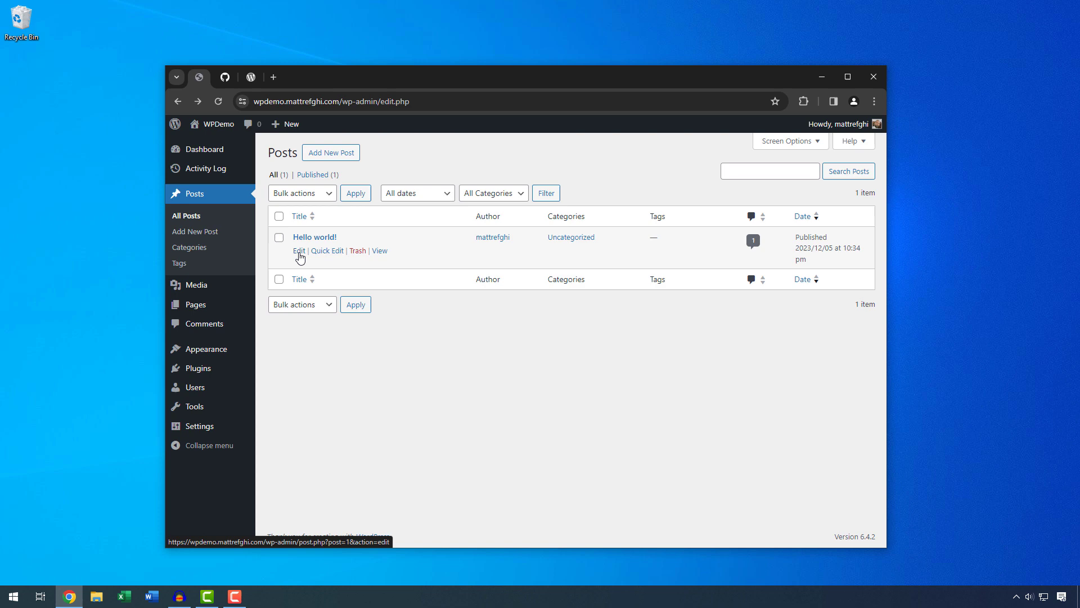
Open Hello world! for editing and append 'Hello.' after 'writing!' in its paragraph.
click(299, 251)
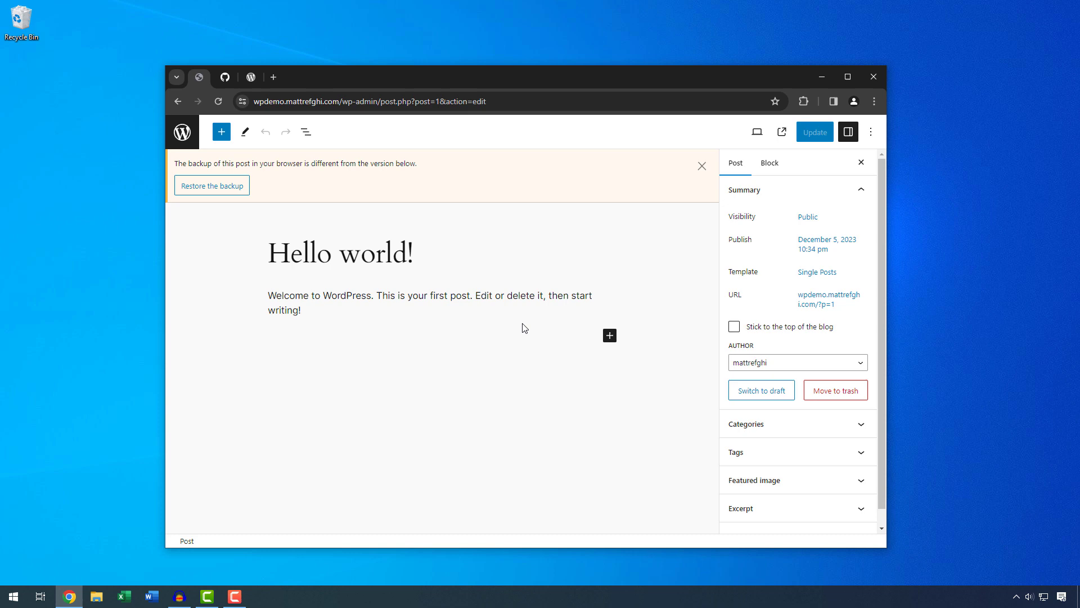
click(336, 308)
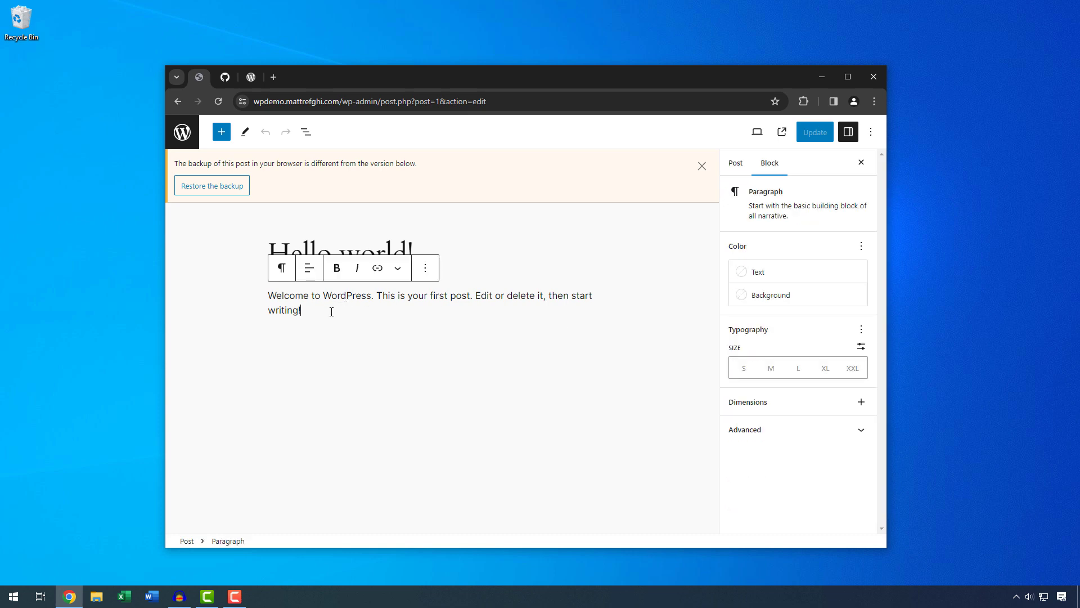
text(Hello.)
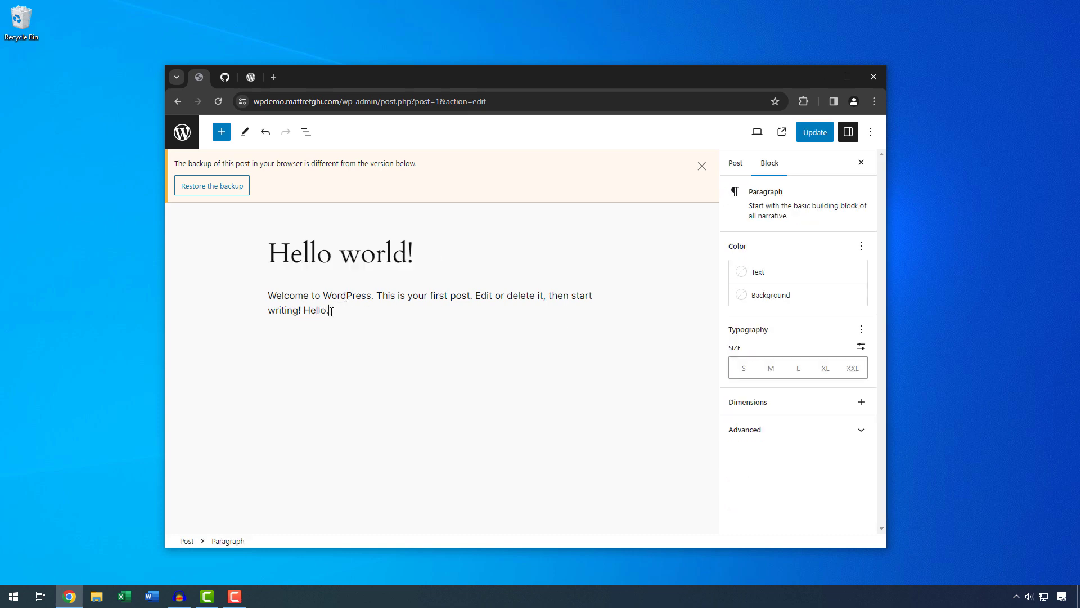
click(359, 350)
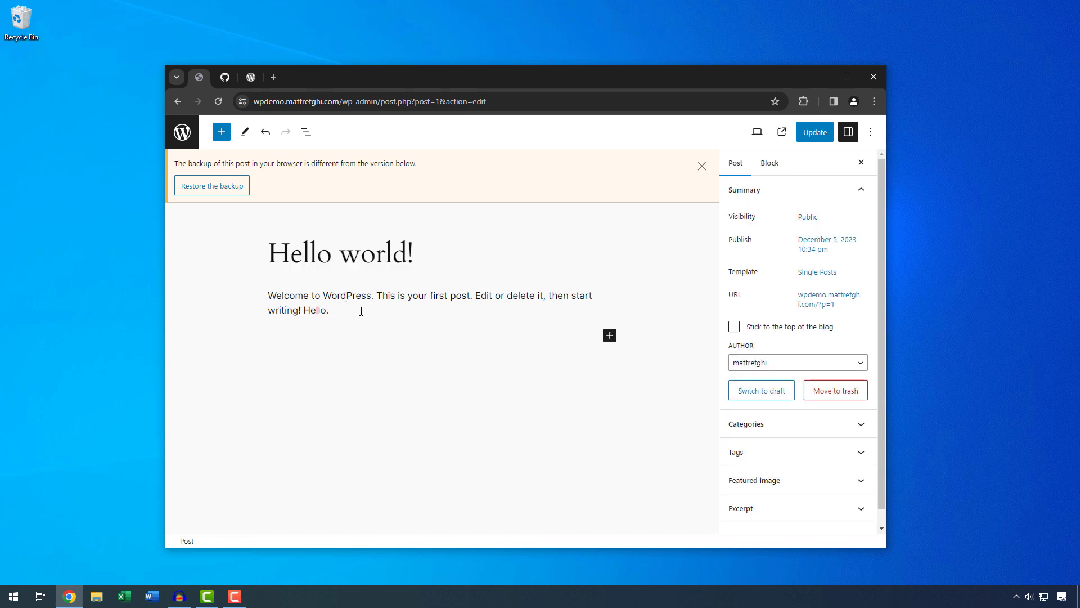
Insert an empty Image block below the paragraph.
click(609, 335)
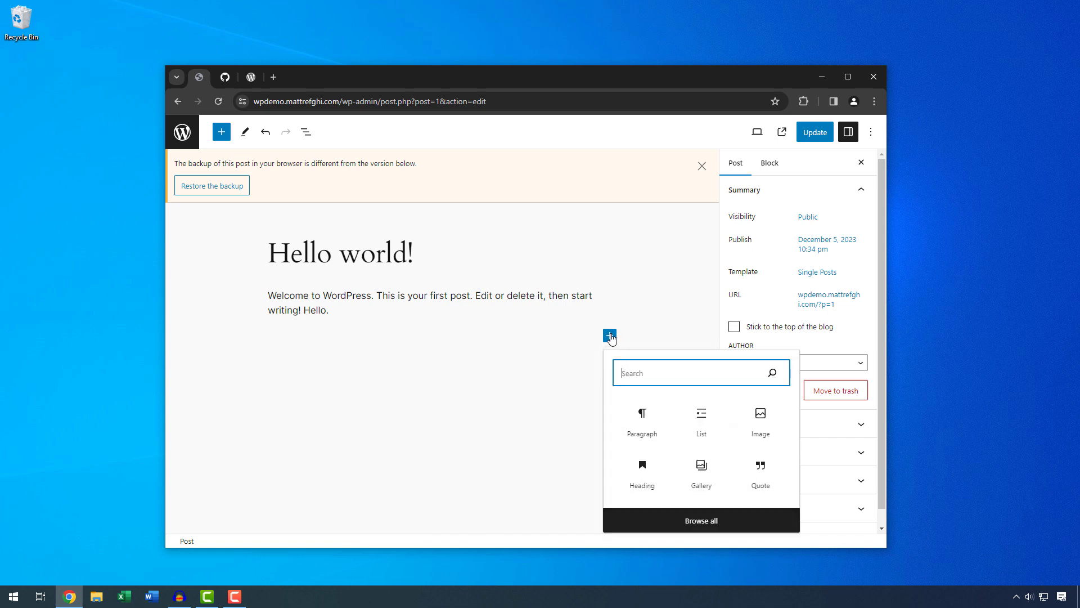
click(759, 423)
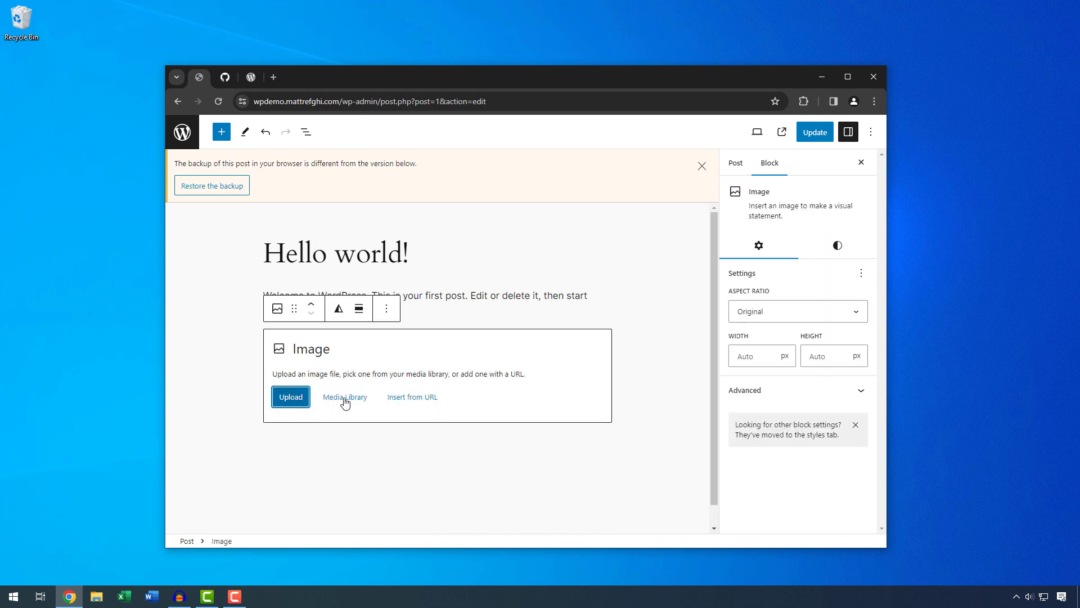
click(465, 325)
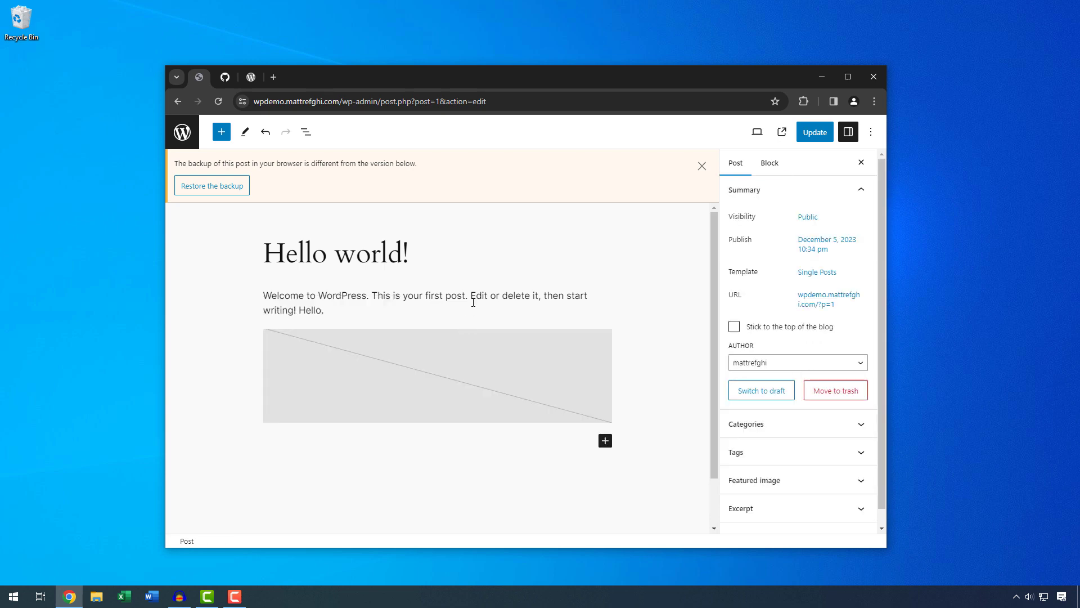
click(444, 309)
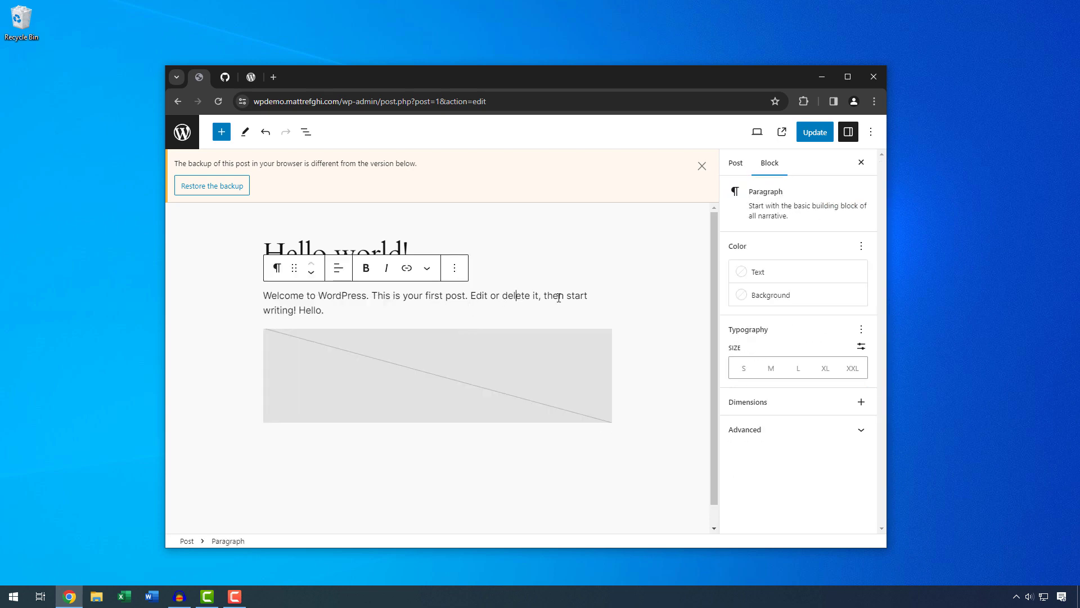
click(621, 425)
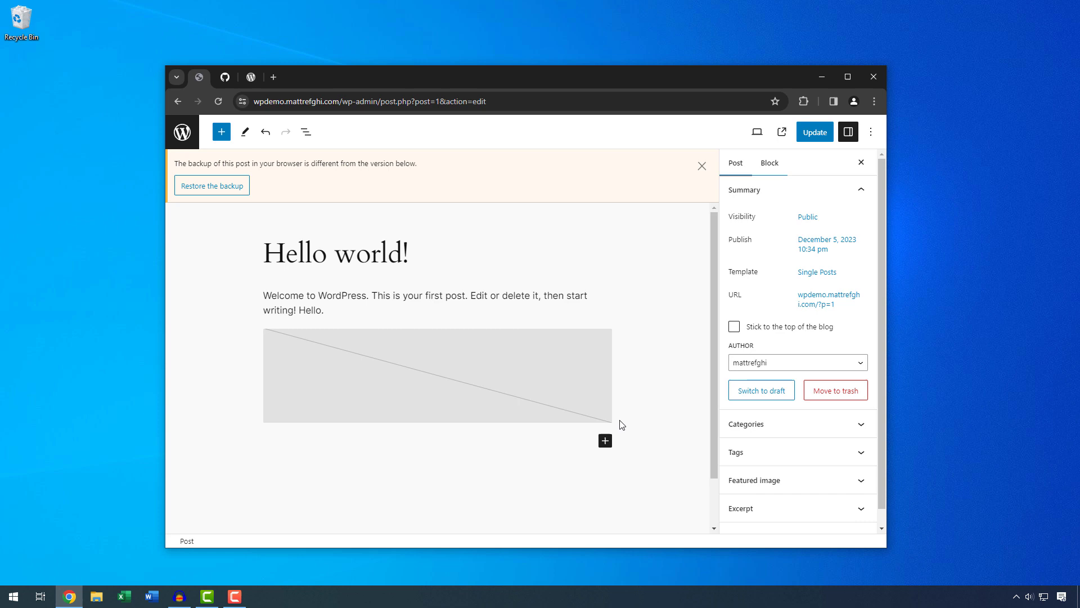
Add a bulleted list with items 'Hello' and 'Hi' below the image and update the post.
click(557, 439)
click(606, 442)
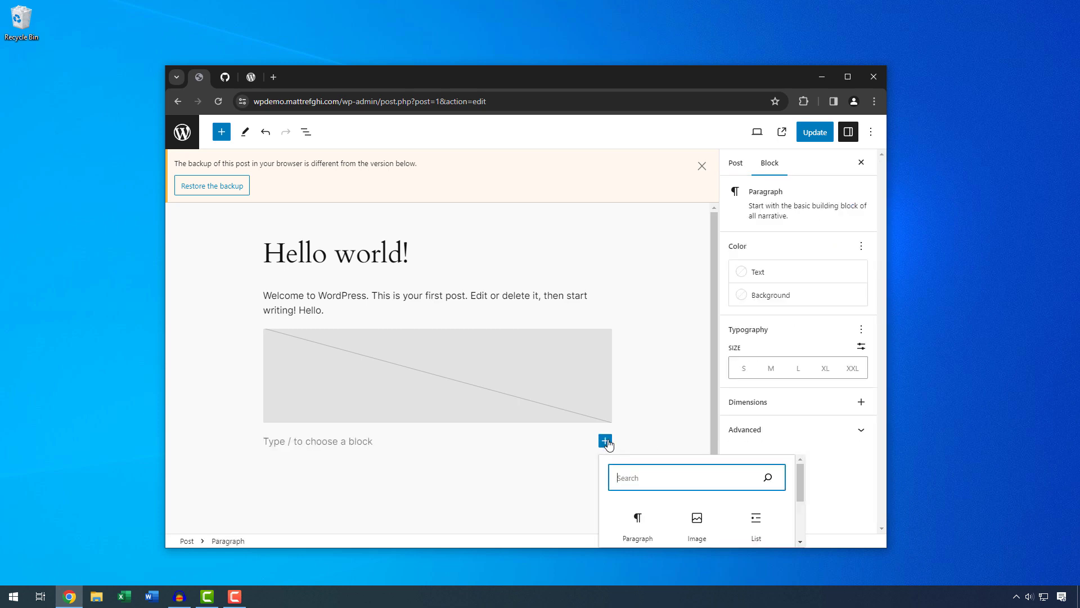
click(756, 522)
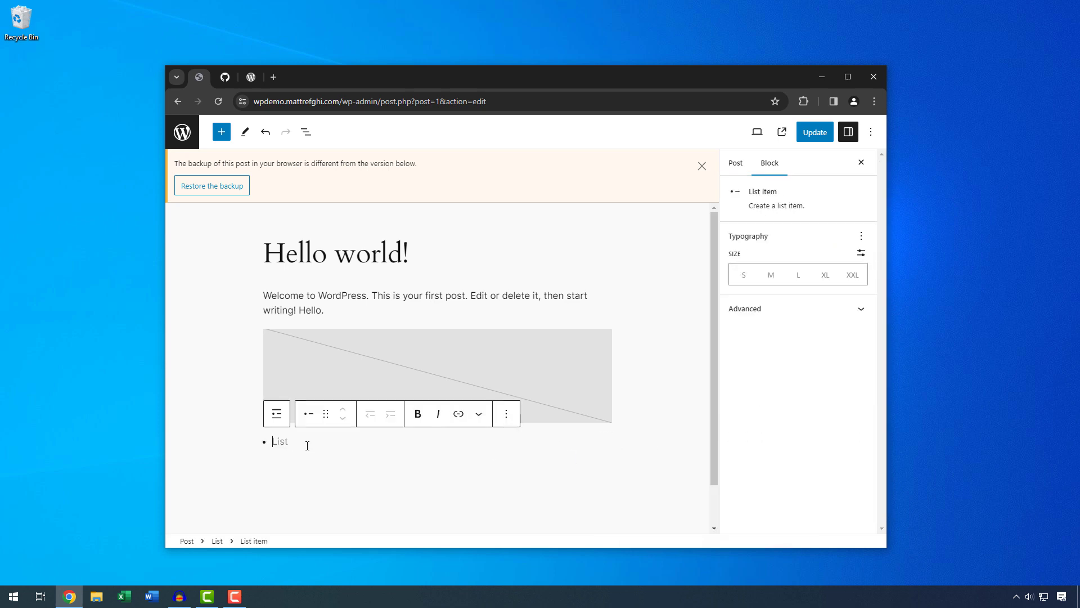
text(Hello)
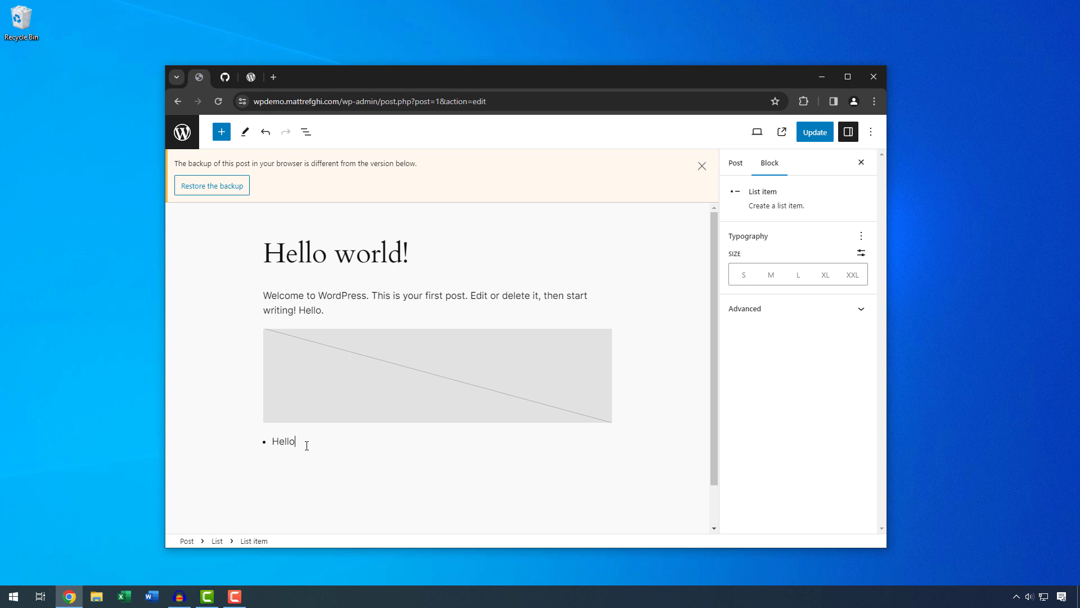
key(Return)
text(Hel)
key(BackSpace)
key(BackSpace)
text(i)
click(813, 134)
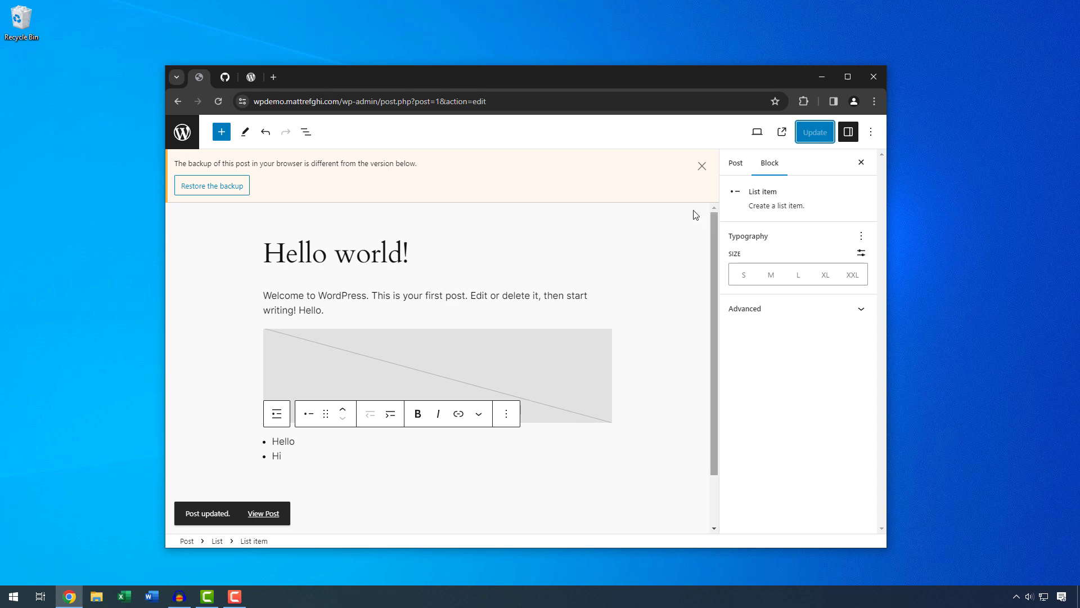
Leave the editor for Installed Plugins and locate the inactive Classic Editor plugin.
click(182, 131)
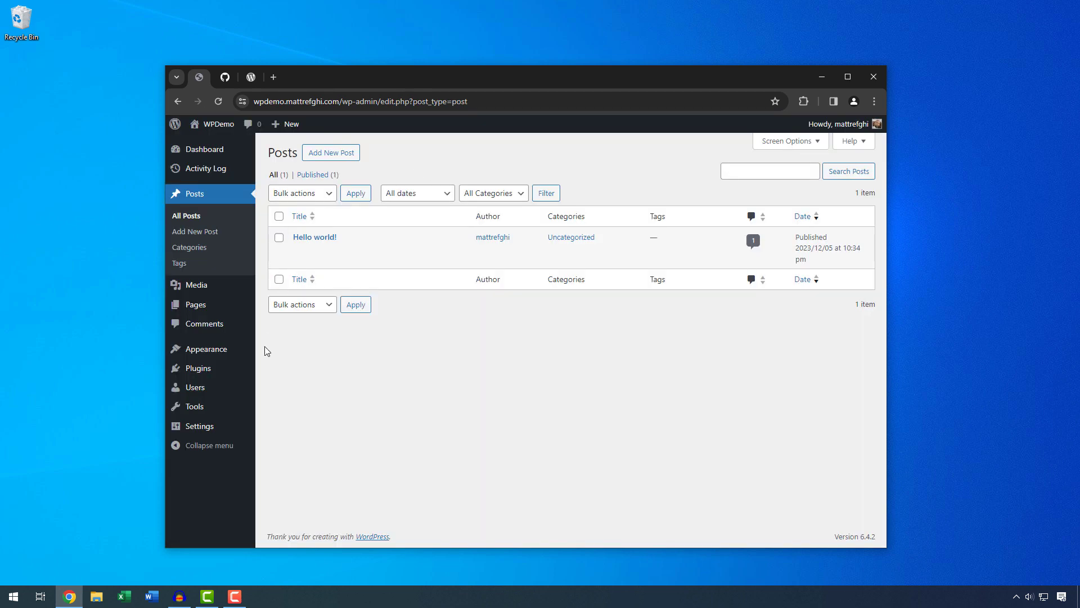
click(212, 375)
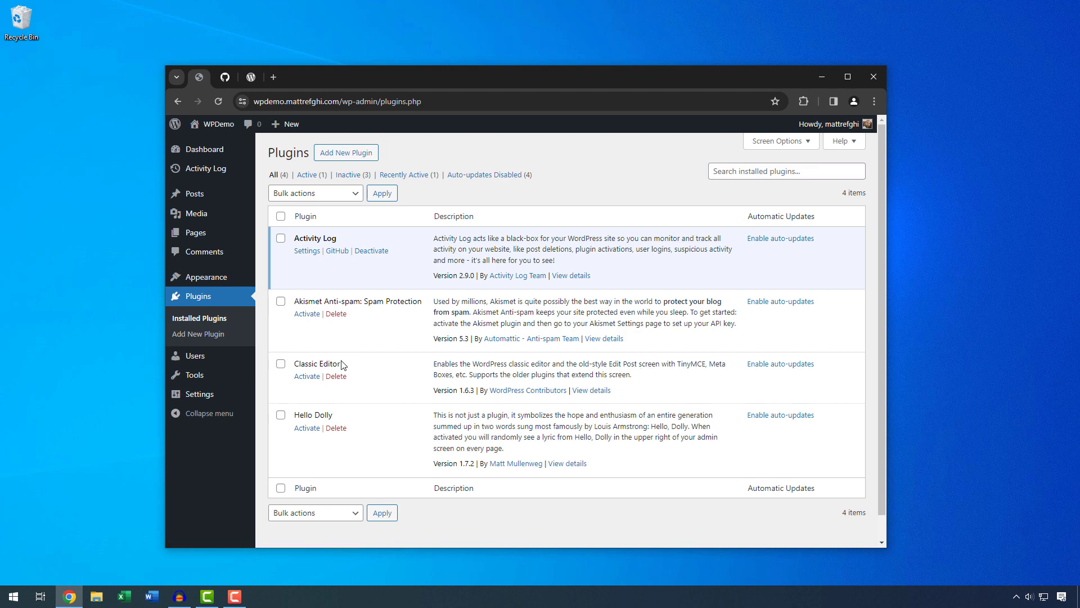
drag(292, 364, 342, 364)
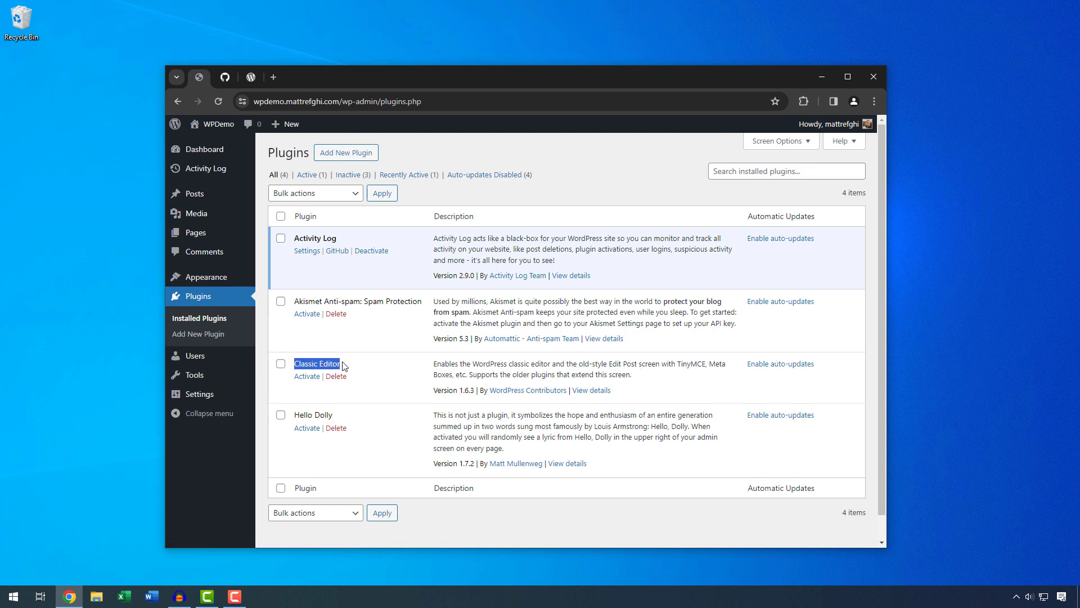
click(317, 384)
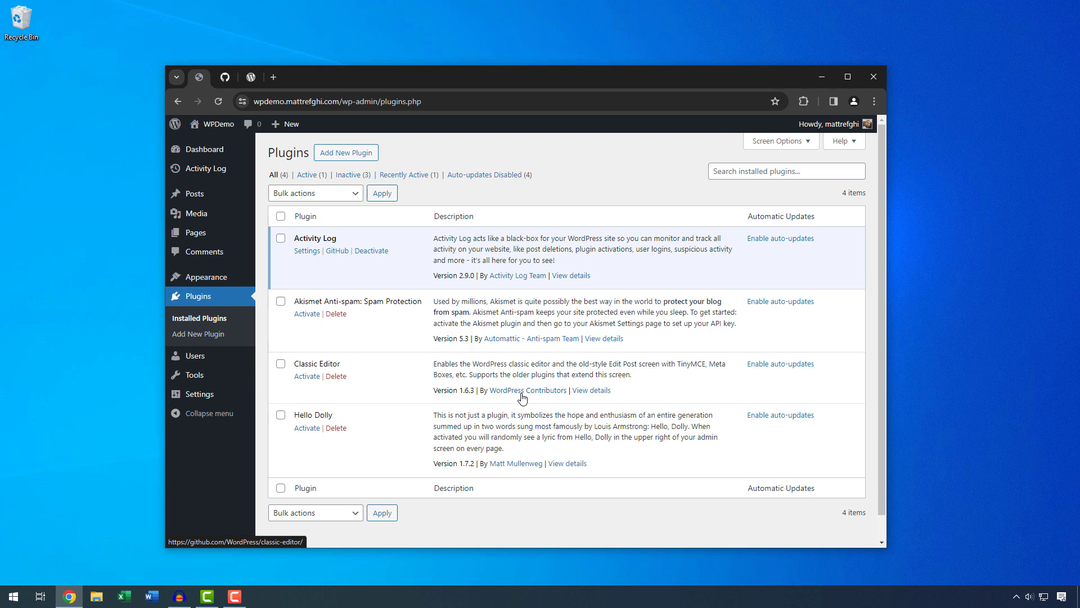
Read the WordPress/classic-editor README on GitHub down to its 2024 support note.
click(222, 82)
key(ctrl+l)
text(guten)
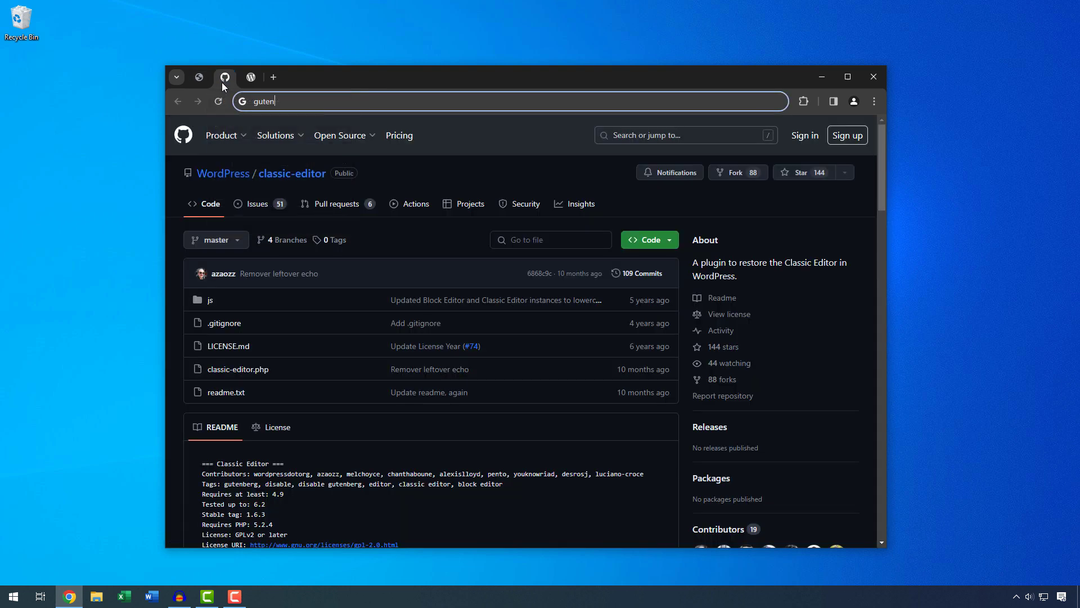
scroll(456, 288, down, 4)
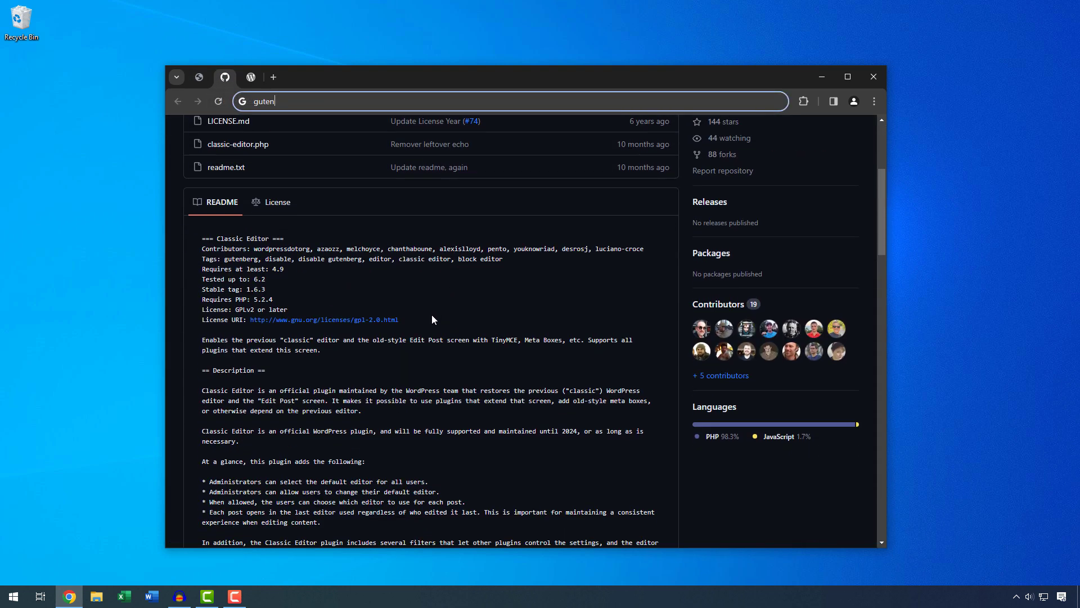
scroll(431, 315, down, 1)
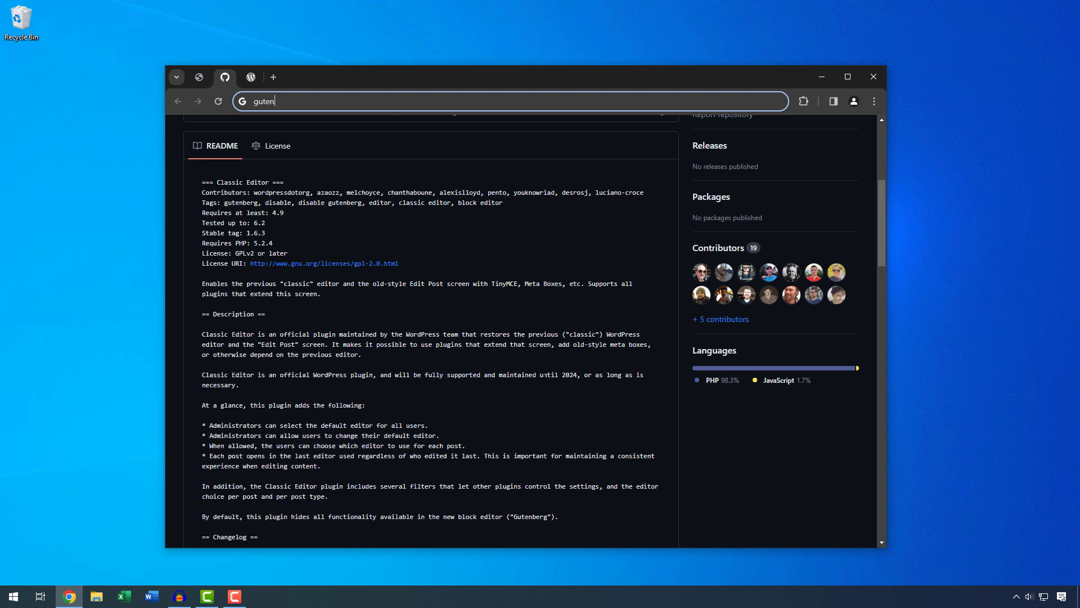
drag(592, 374, 645, 375)
click(521, 399)
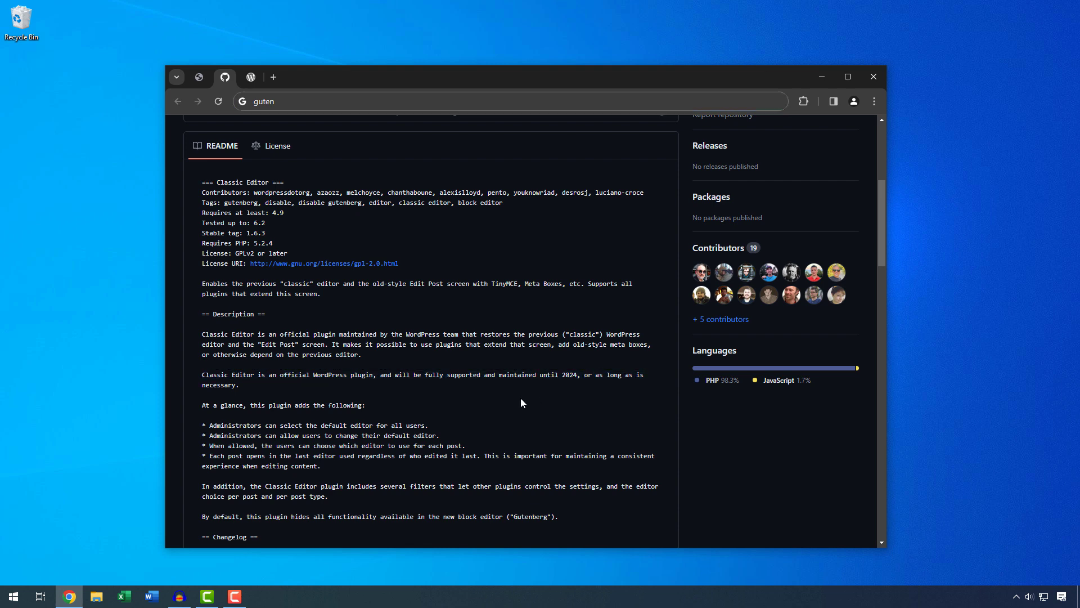
Activate Classic Editor, then open Hello world! from All Posts in the classic editor.
click(199, 77)
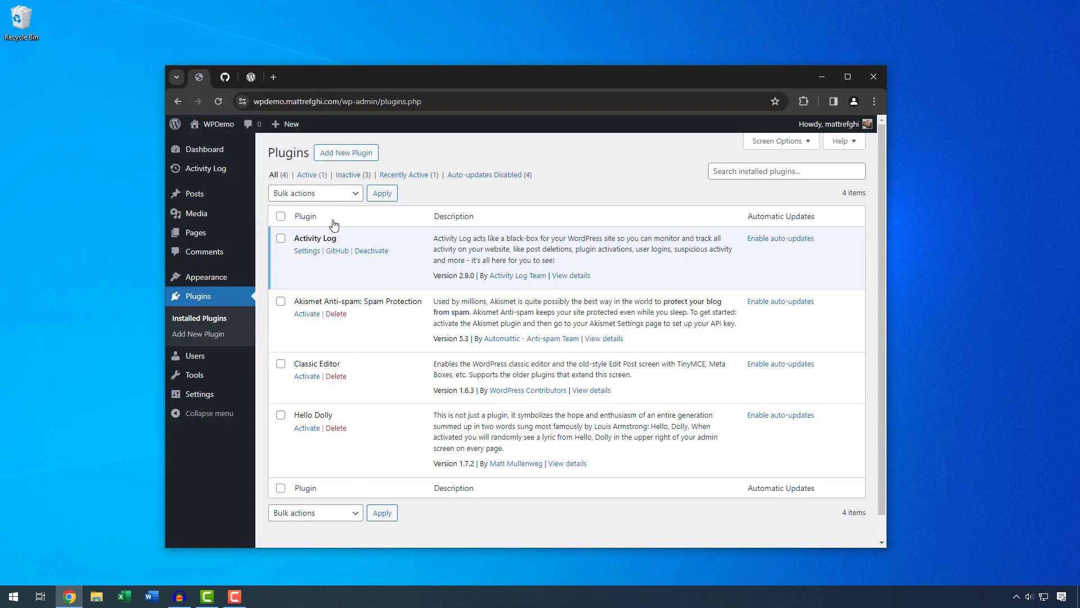
click(306, 375)
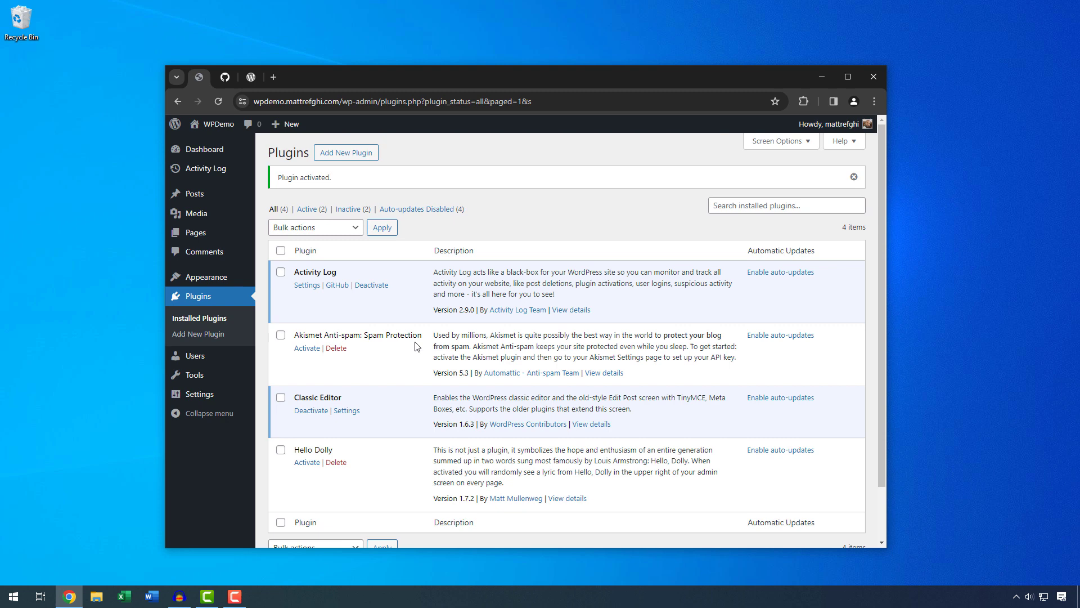
mouse_move(209, 197)
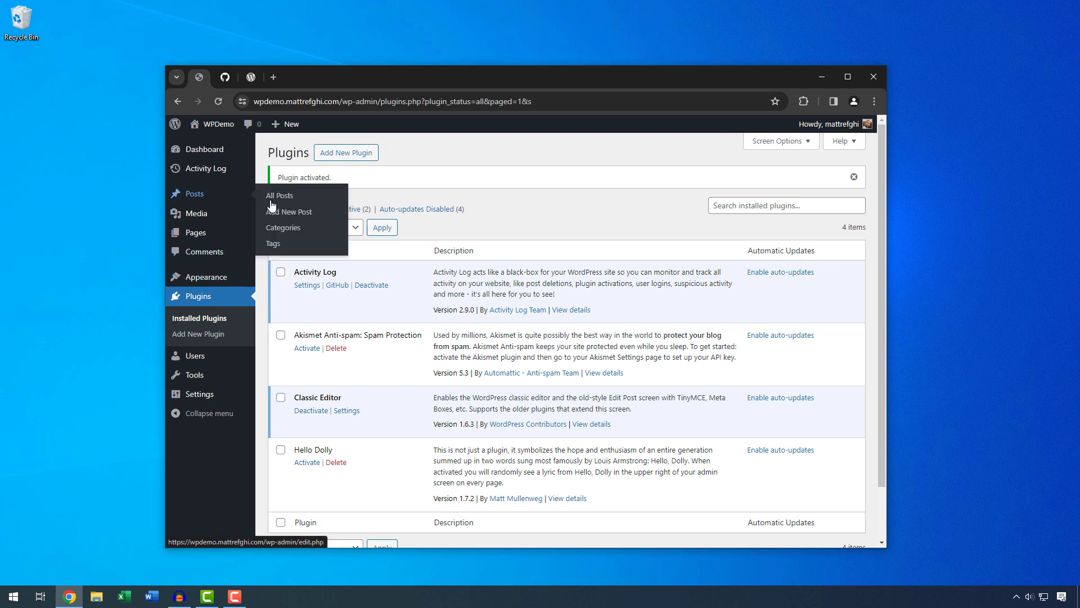
click(338, 198)
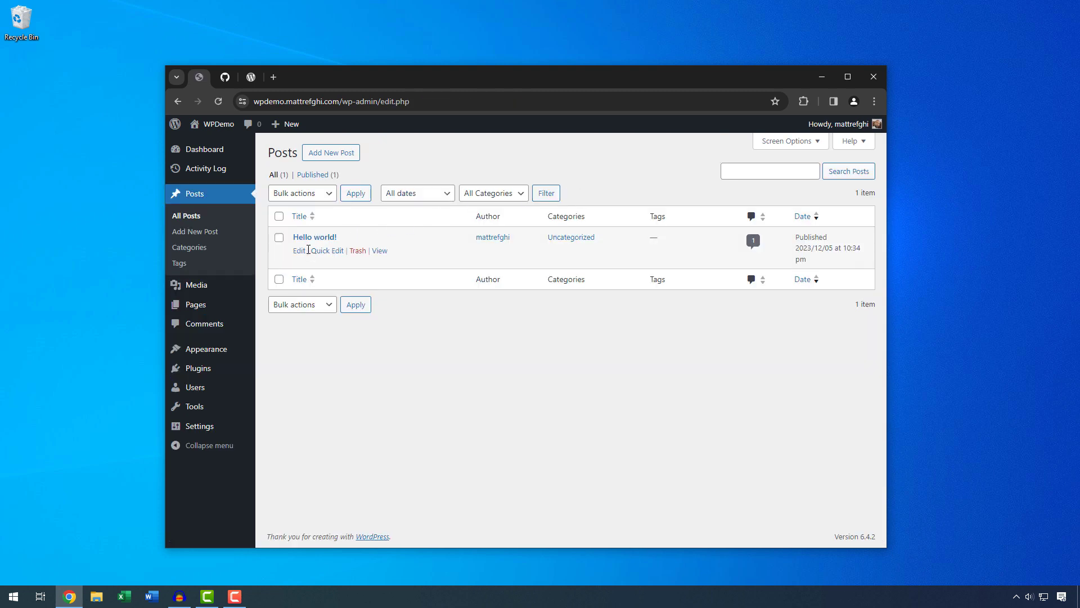
click(300, 251)
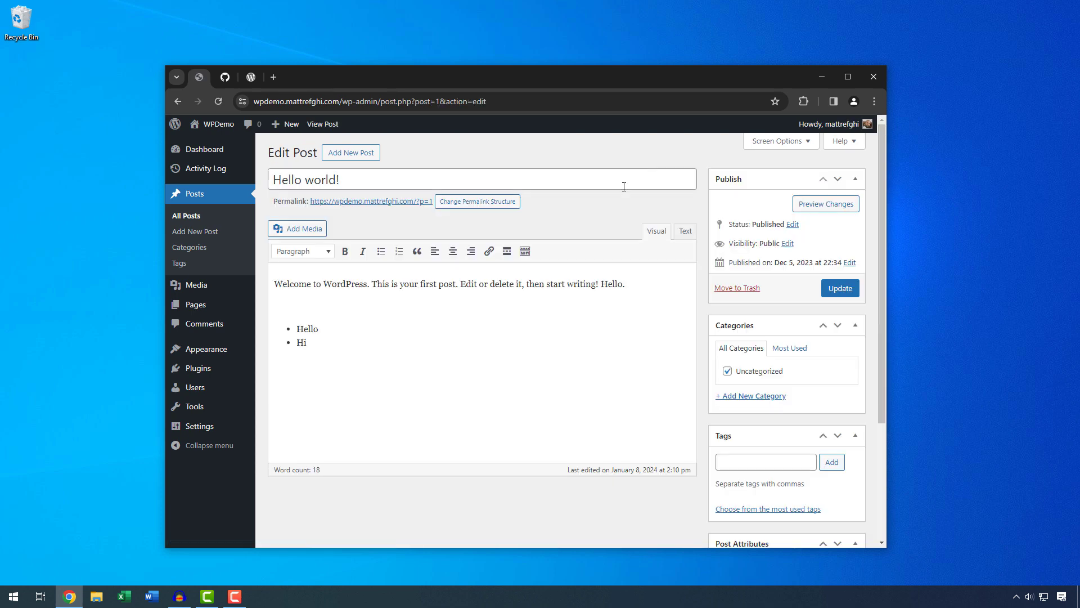
click(371, 321)
click(251, 77)
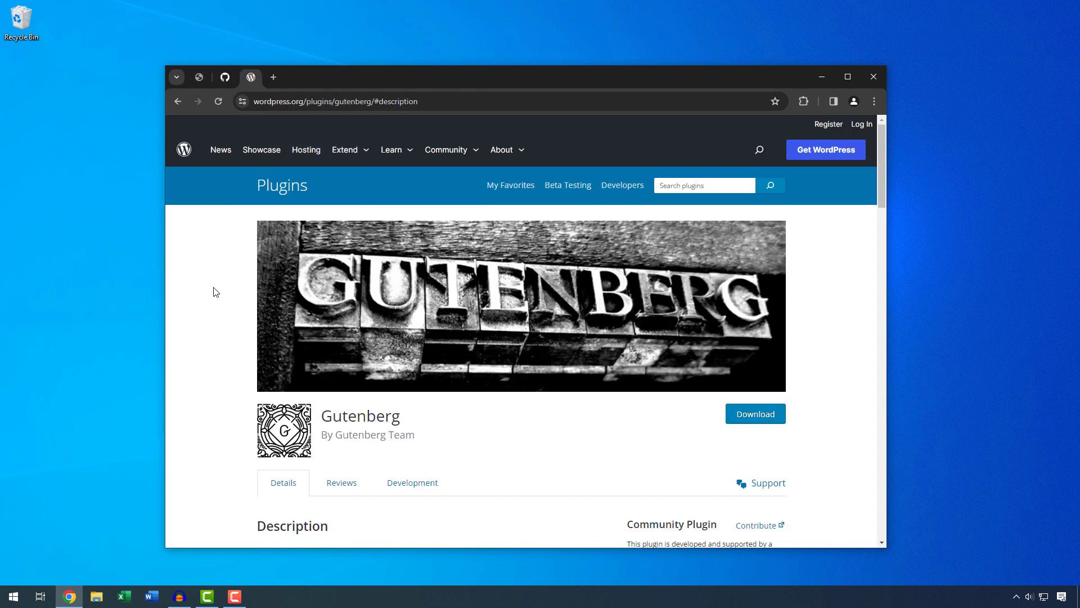
scroll(214, 293, down, 4)
scroll(214, 292, down, 6)
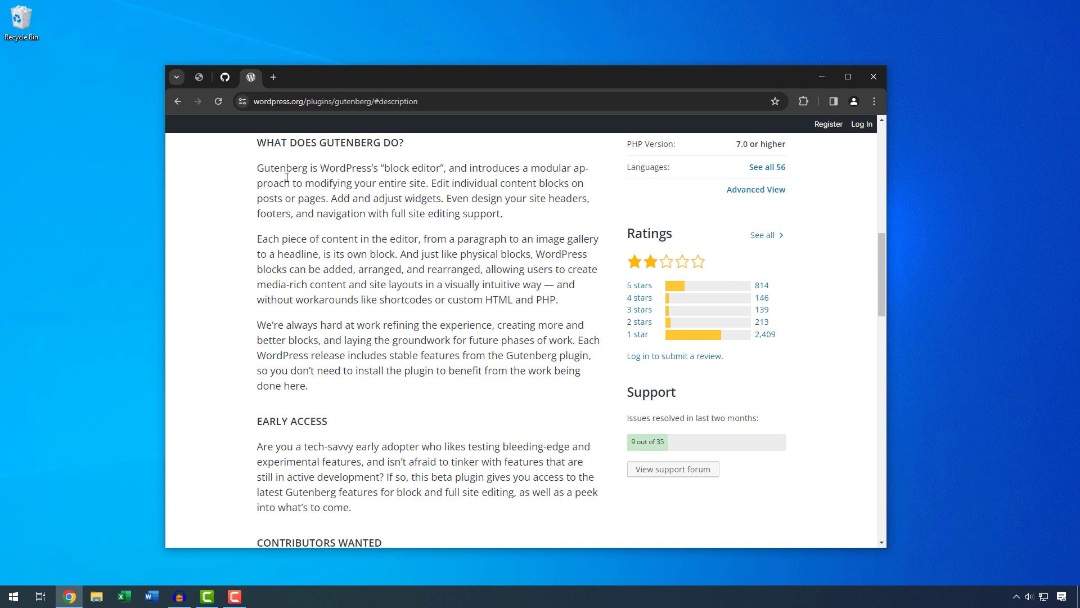
click(199, 77)
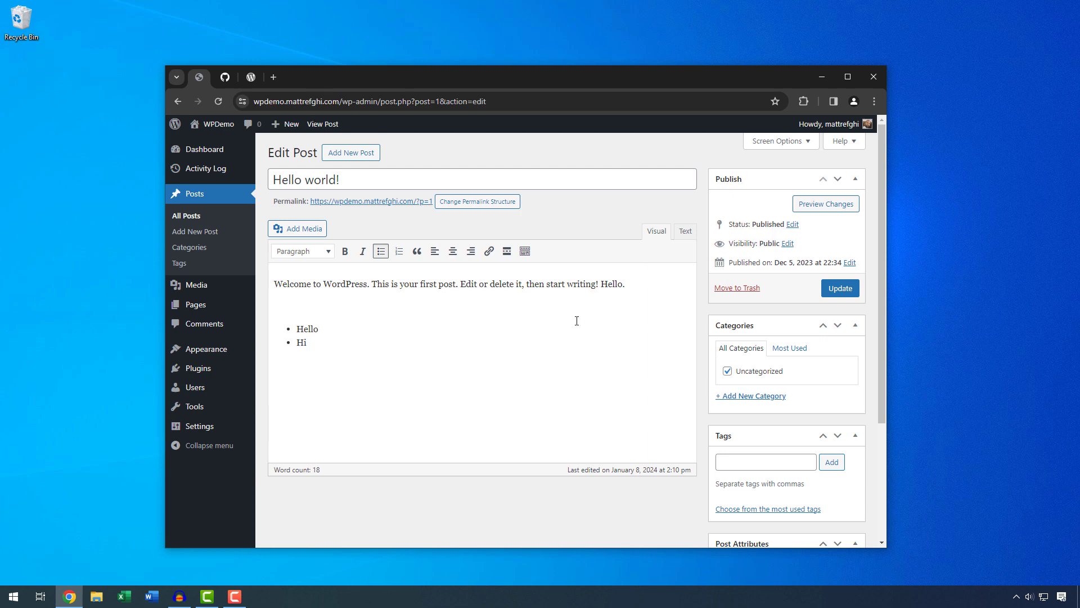
Go to Installed Plugins and follow Classic Editor's Settings link.
click(206, 372)
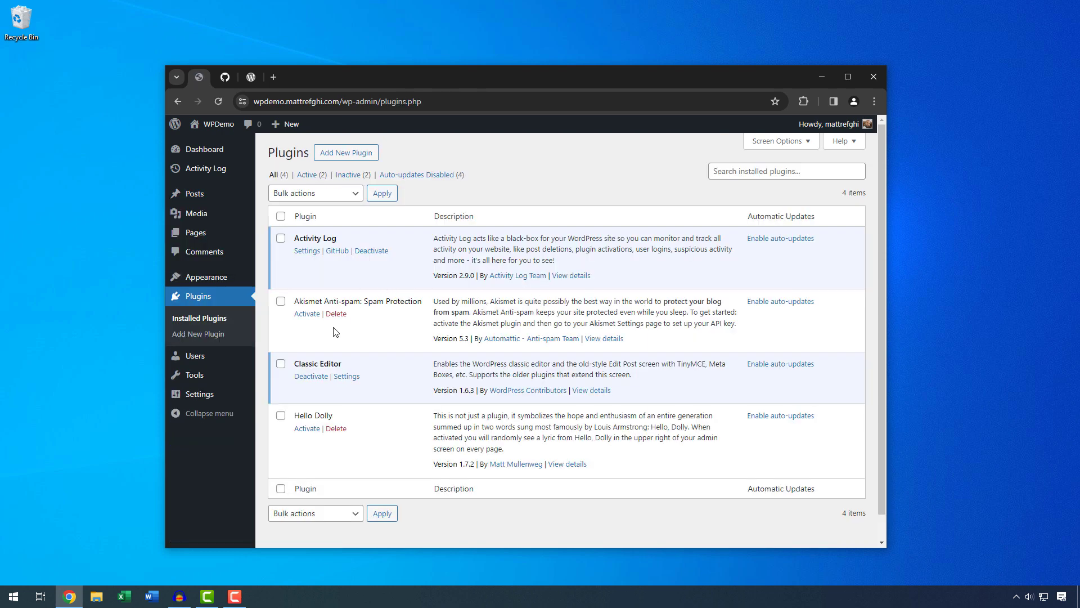
click(353, 378)
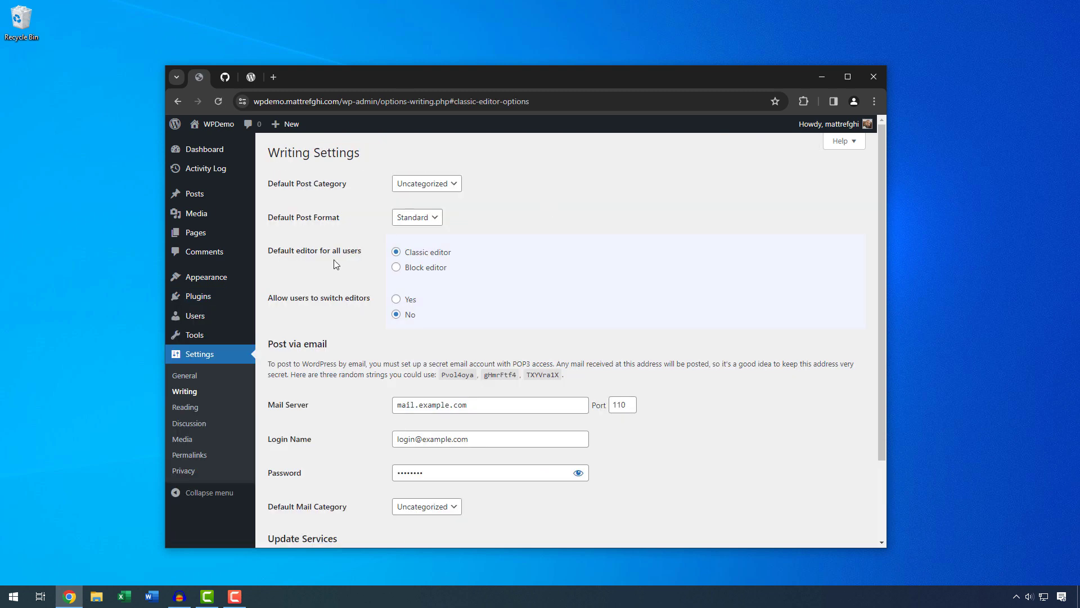
Choose Block editor as the default for all users, with editor switching left at No.
scroll(347, 263, down, 1)
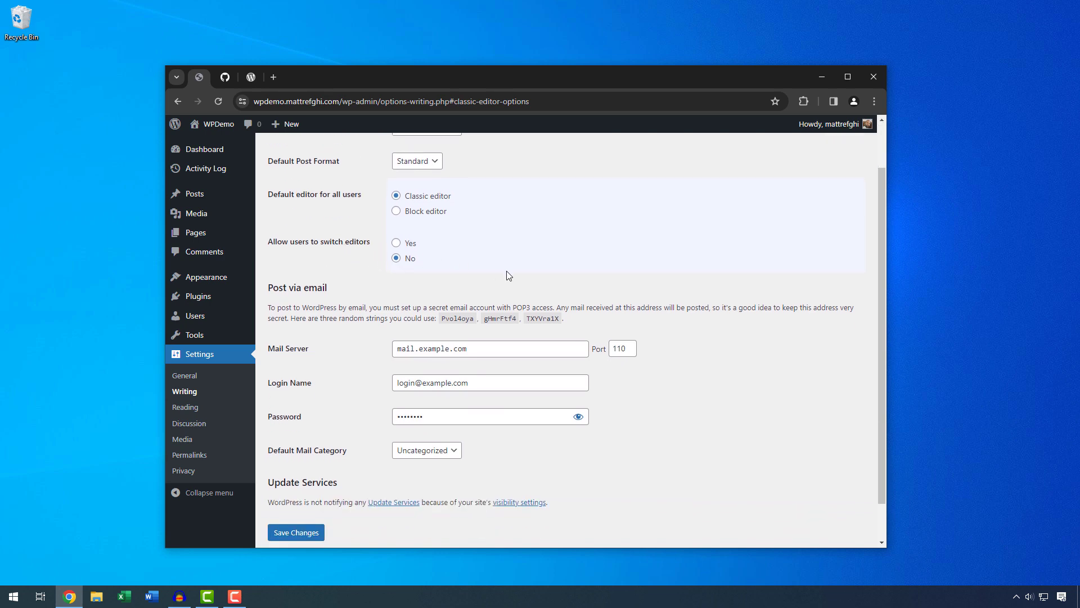
scroll(335, 262, up, 1)
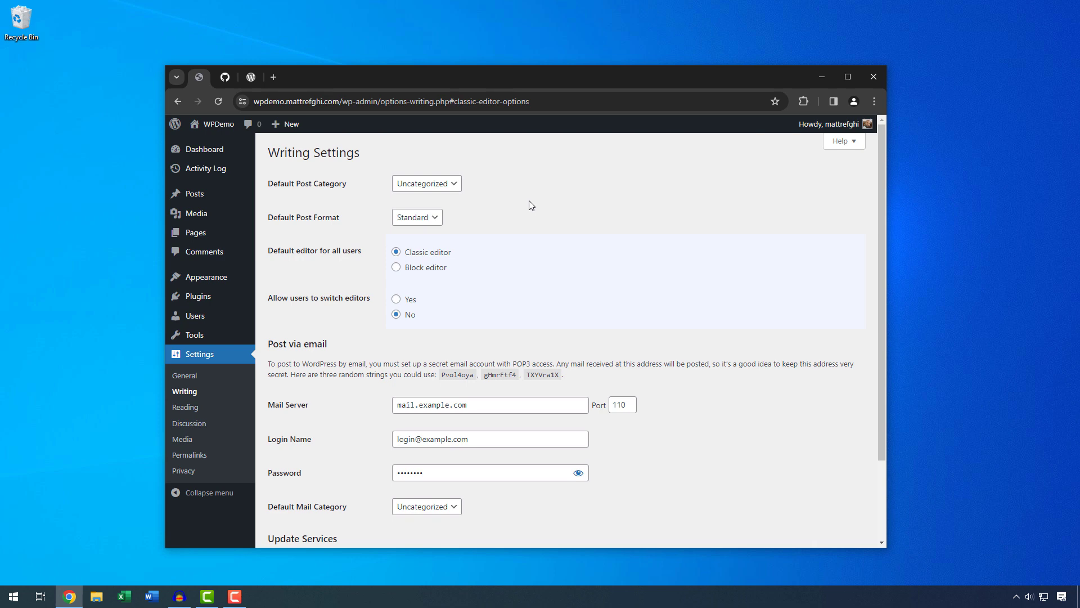
click(398, 303)
click(397, 269)
click(395, 314)
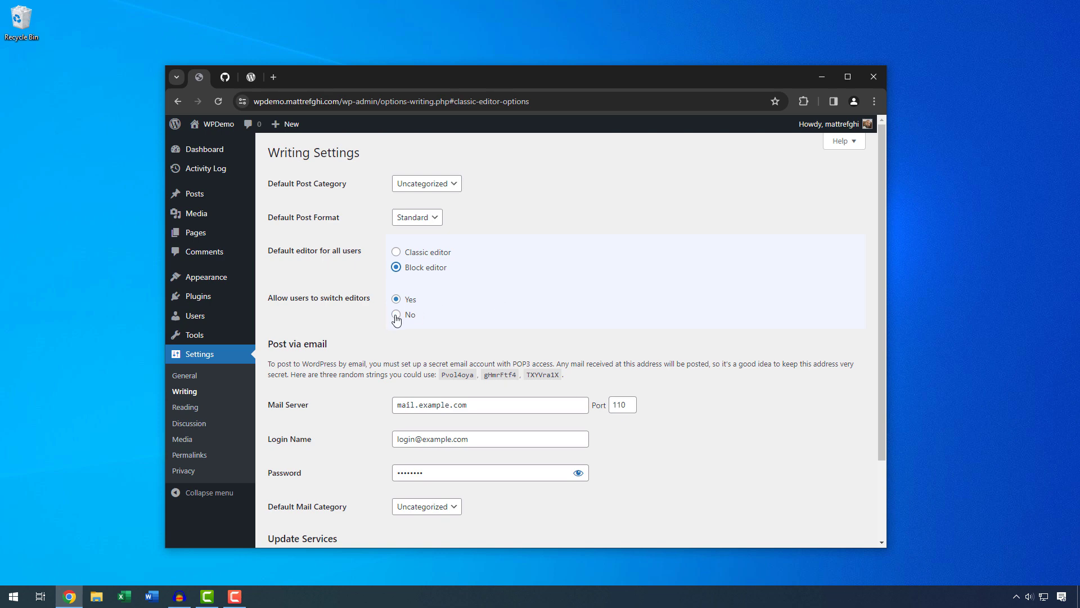